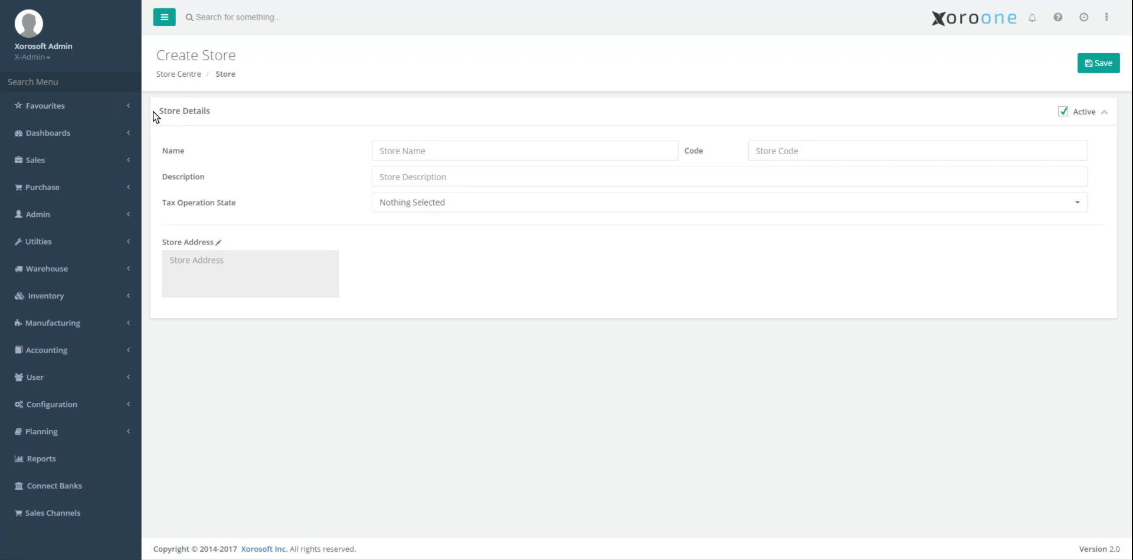
Step: Search for "store" and open a blank Store creation form
click(67, 82)
text(st)
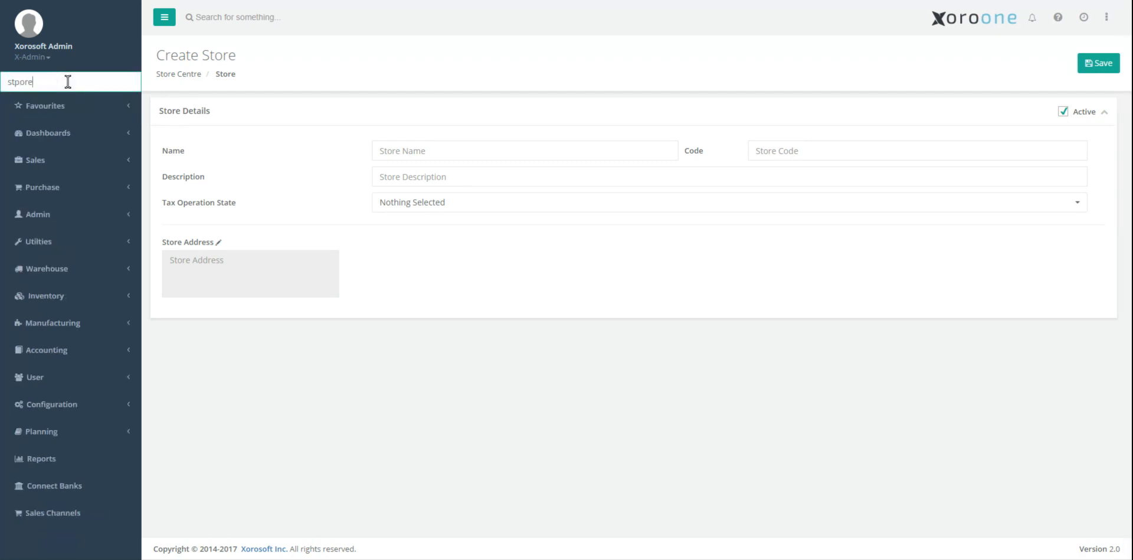
text(ore)
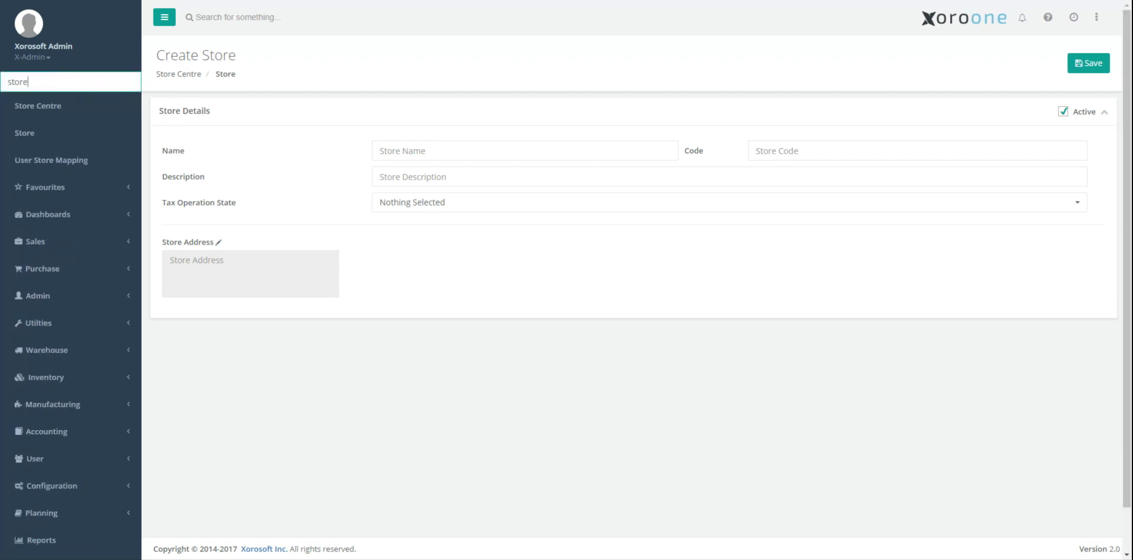
click(78, 137)
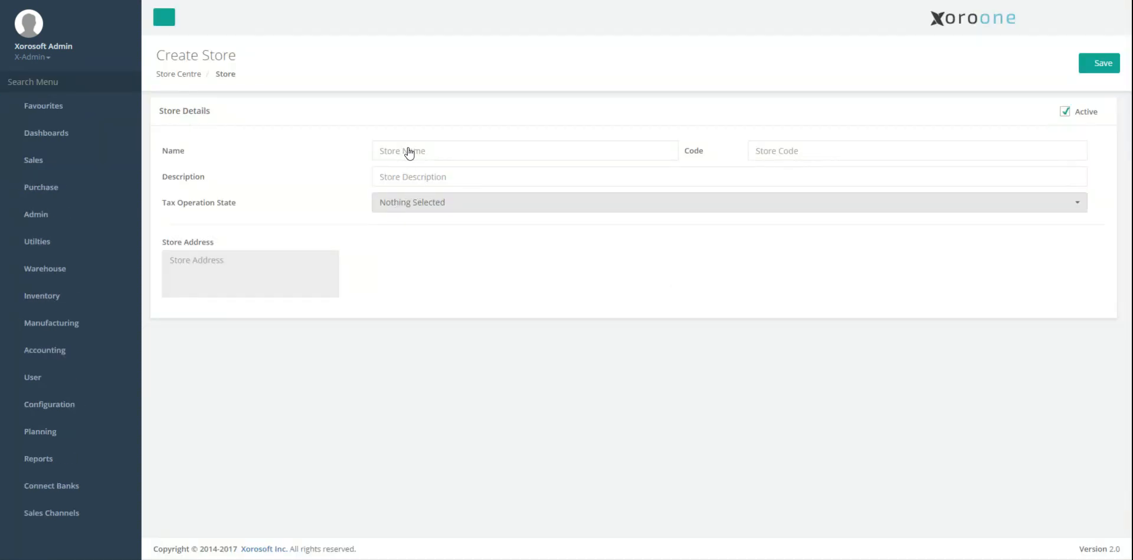
Step: Fill in the store details with name ANAHEIM, code ANA, description "Anaheim Store" and tax operation state California
click(408, 151)
text(A)
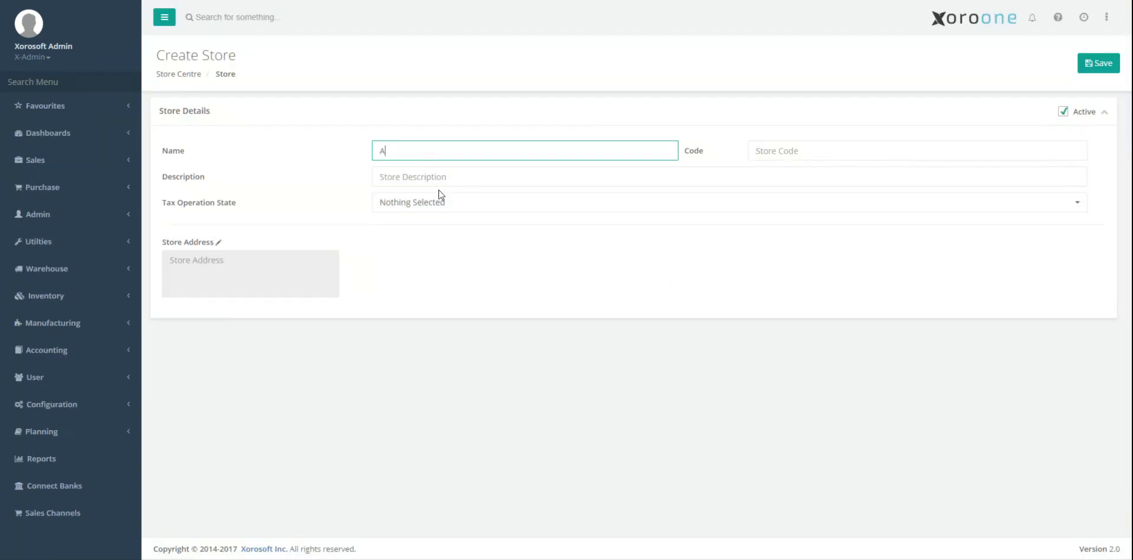
text(NAHEIM)
key(Tab)
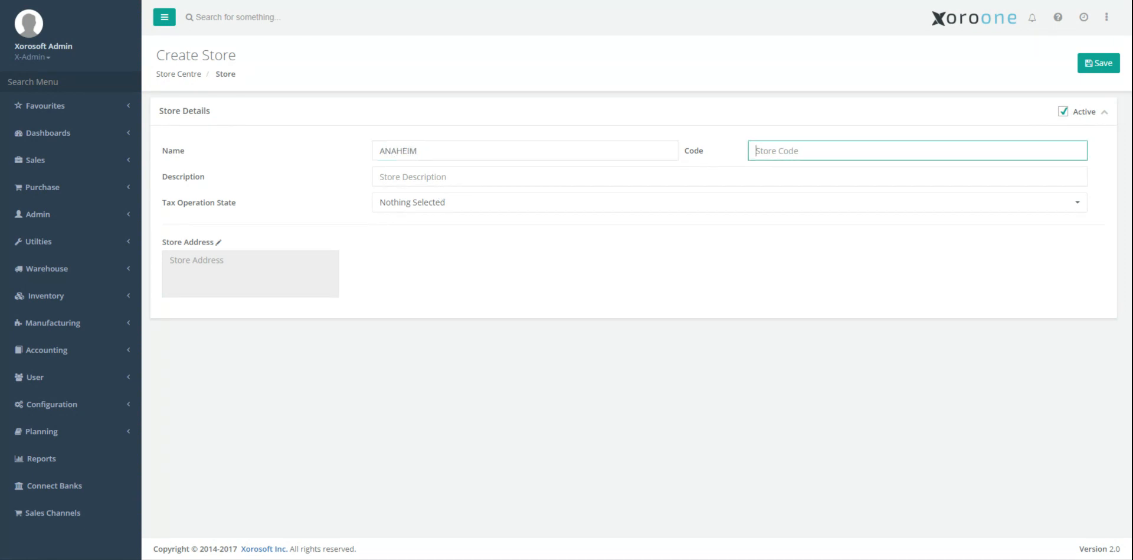
text(ANA)
key(Tab)
text(Anaheim Store)
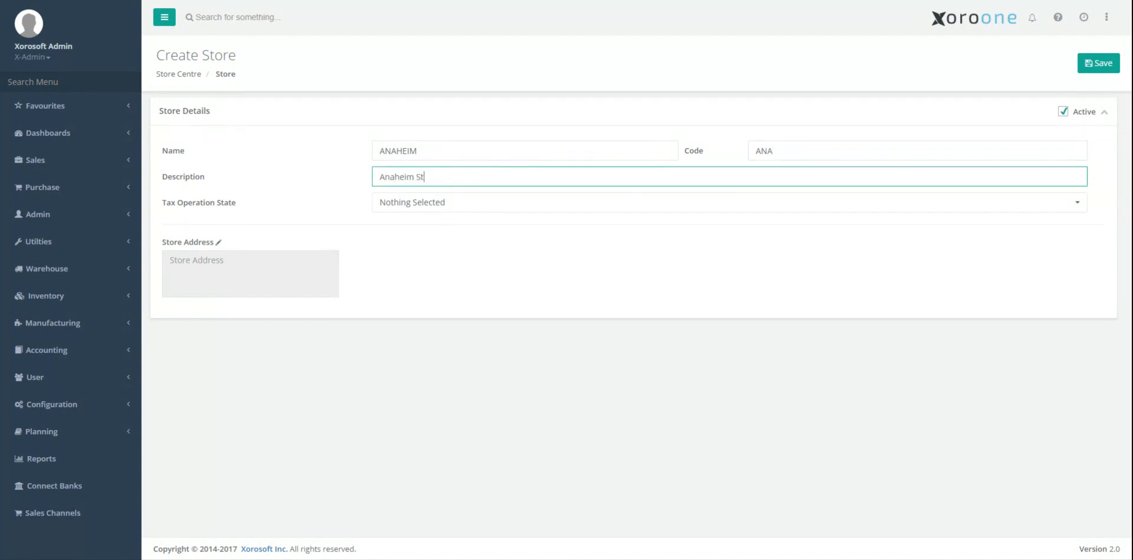
click(420, 205)
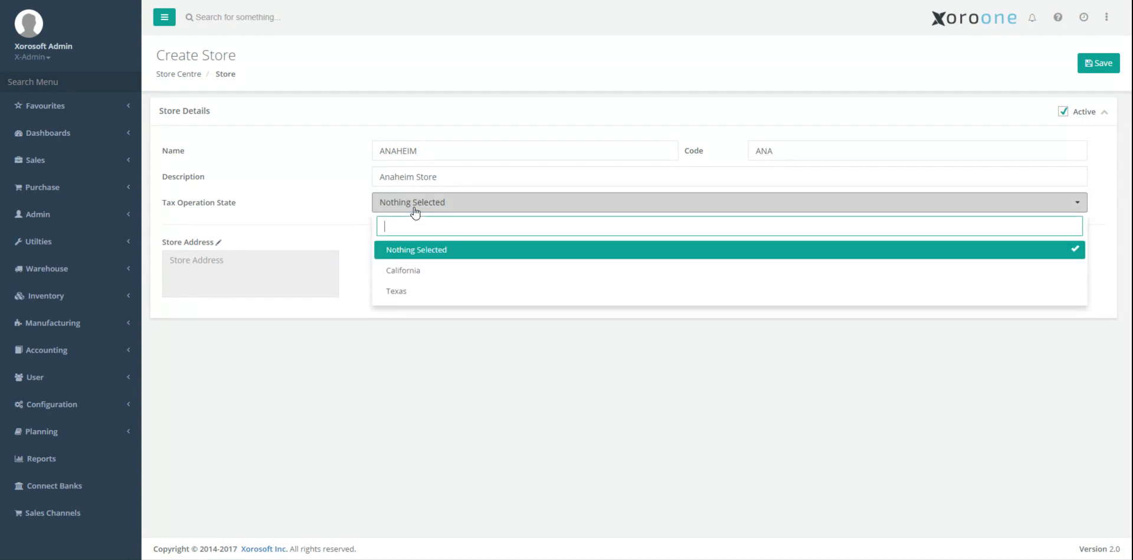
click(435, 272)
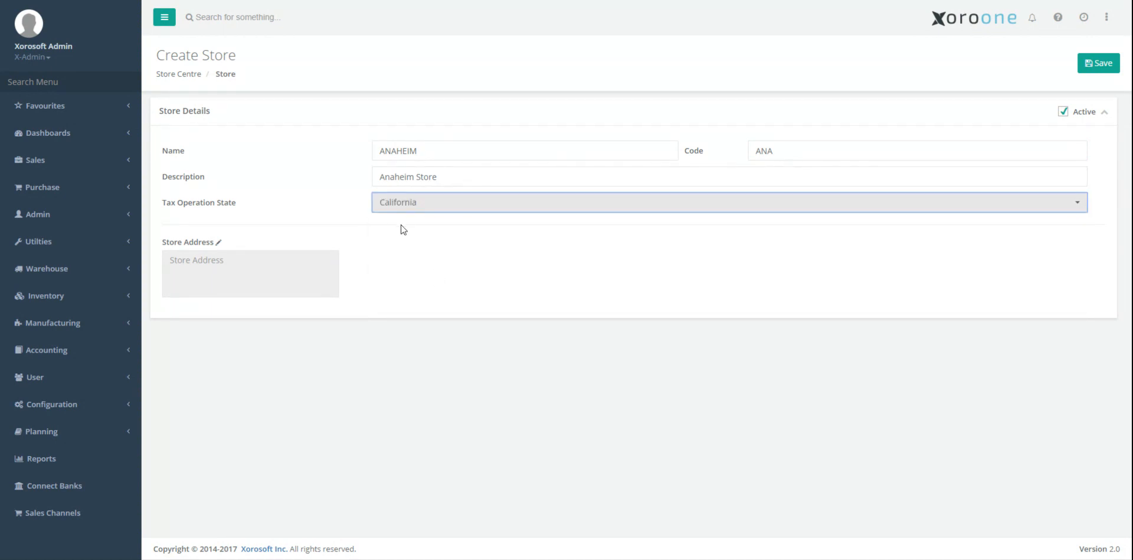
Step: Open the store address for editing and enter the name "c/o Anaheim Store", the street address and the city
click(217, 242)
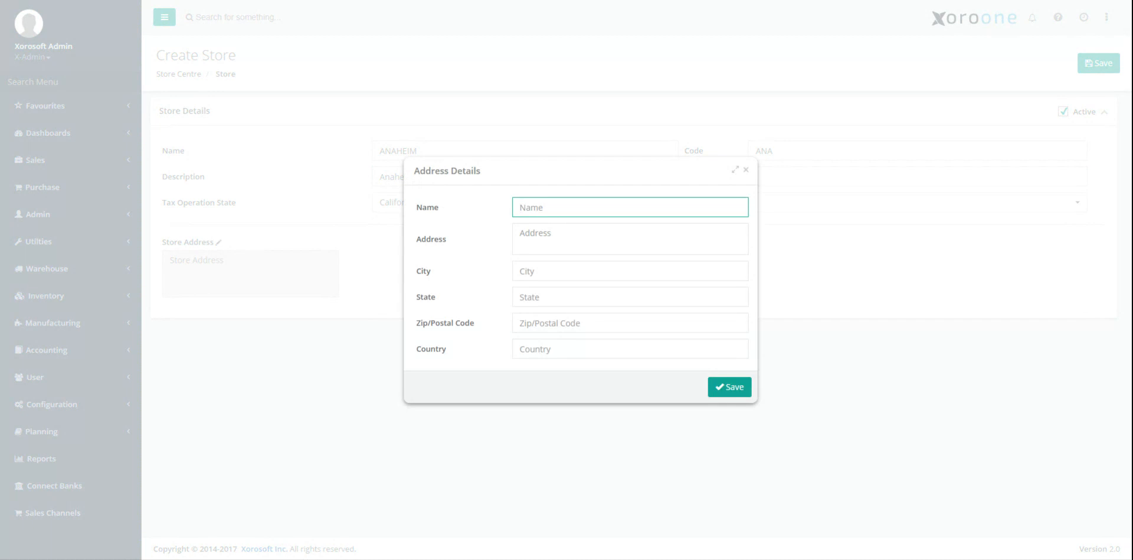
text(c/o Anaheim Store)
key(Tab)
text(1592 )
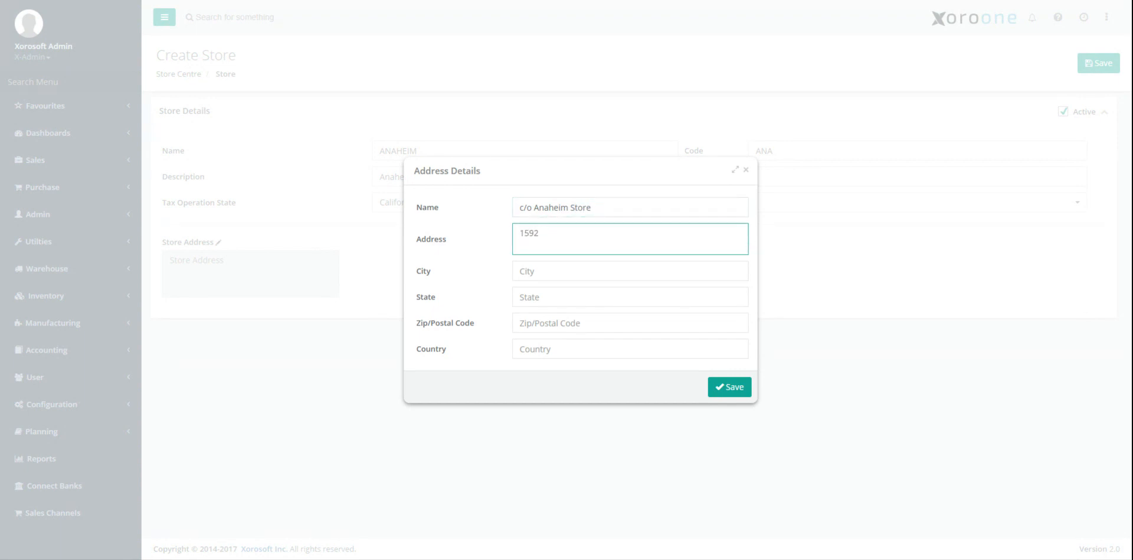
text(Lakeway Drive)
key(Tab)
text(Anaheim)
key(Tab)
Step: Enter the store's postal code in the Zip/Postal Code field, leaving the State field empty
text(90523)
key(Tab)
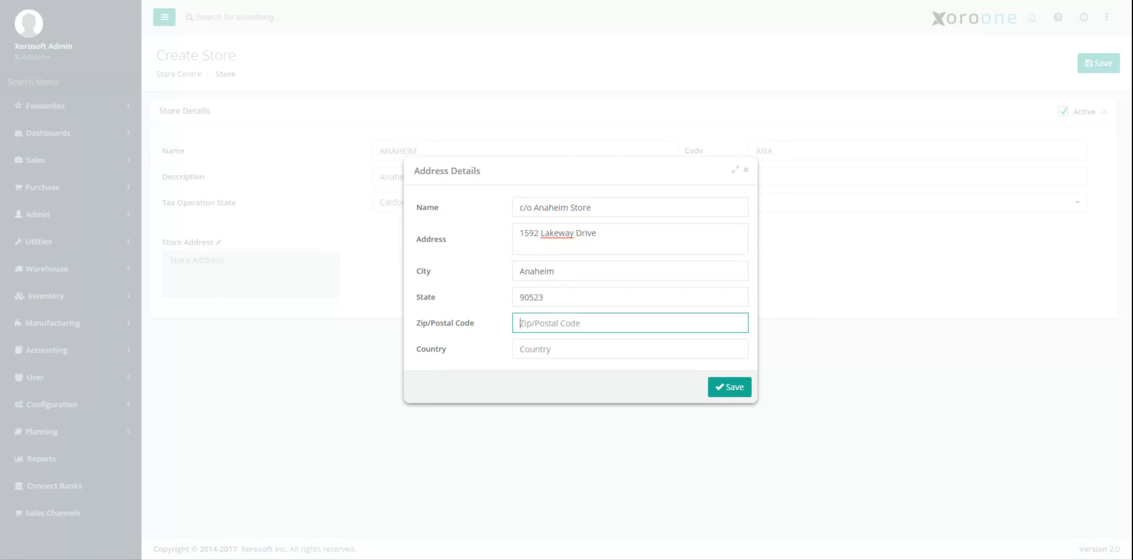
key(shift+Tab)
key(ctrl+a)
key(ctrl+c)
key(BackSpace)
key(Tab)
key(ctrl+v)
Step: Set the store address's state to California and its country to USA
key(shift+Tab)
text(Cali)
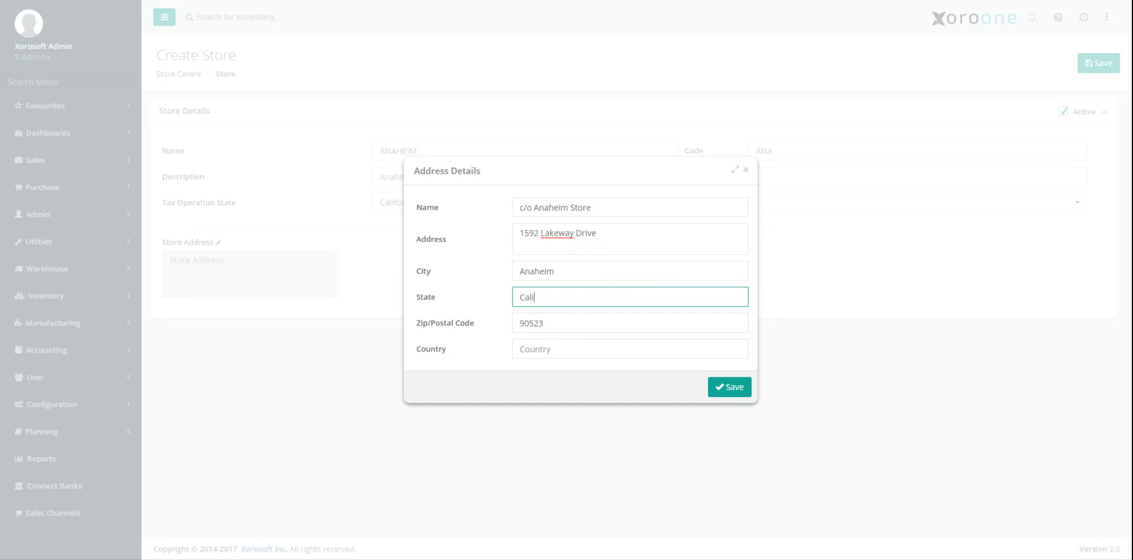
text(fornia)
key(Tab)
key(Tab)
text(USA)
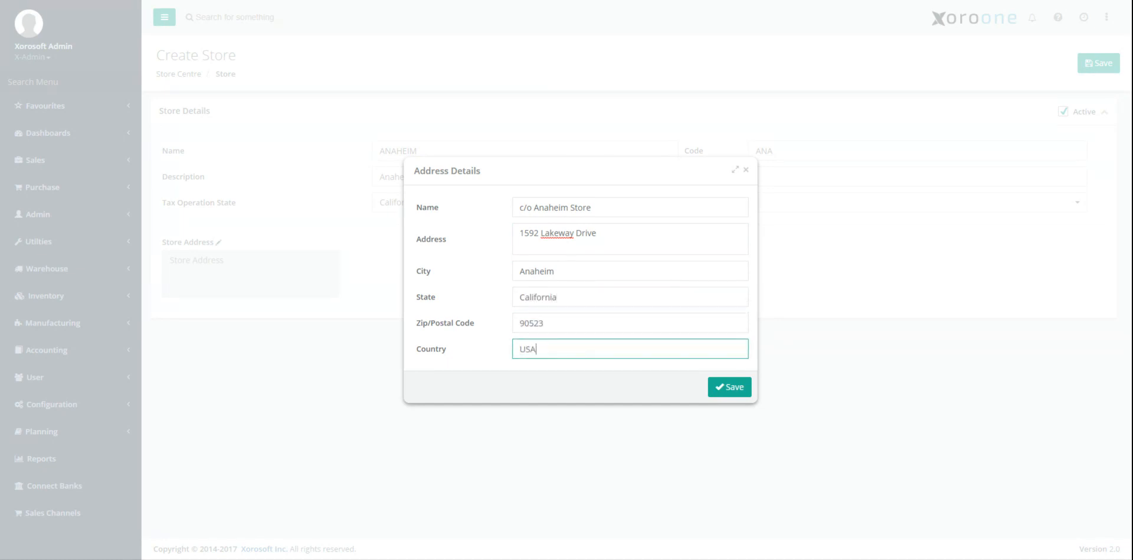
Step: Replace the state in the store address with the abbreviation CA
double_click(521, 296)
text(CA)
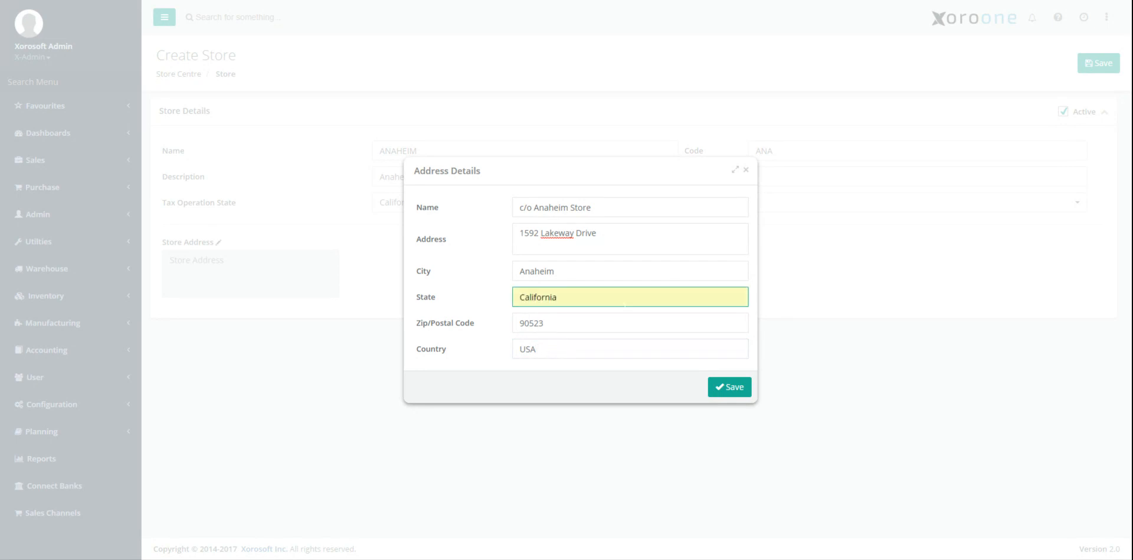
click(478, 355)
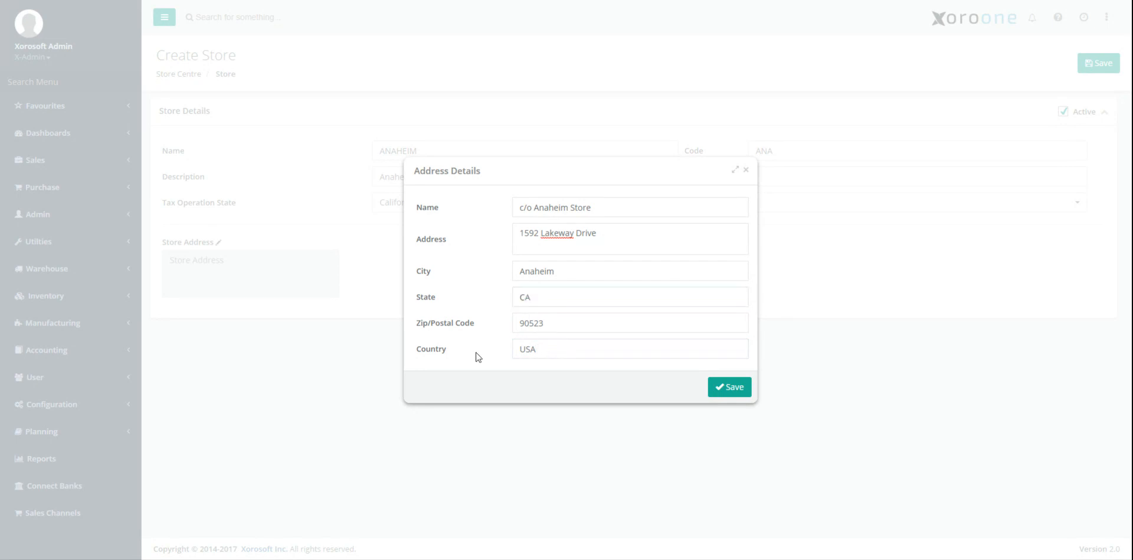
Step: Save the address details and create the ANAHEIM store, confirming the save
click(716, 390)
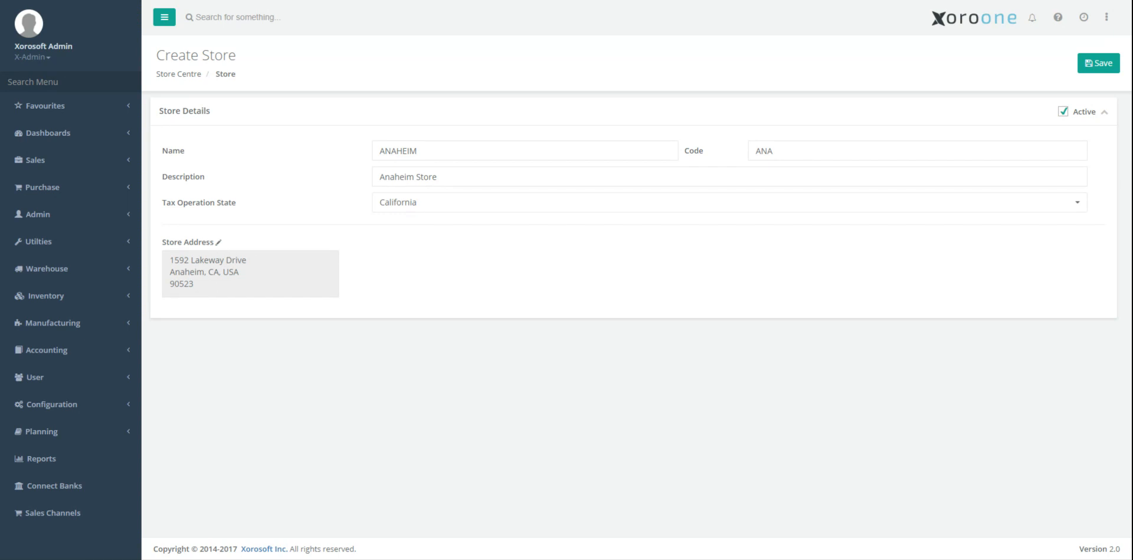
click(1083, 73)
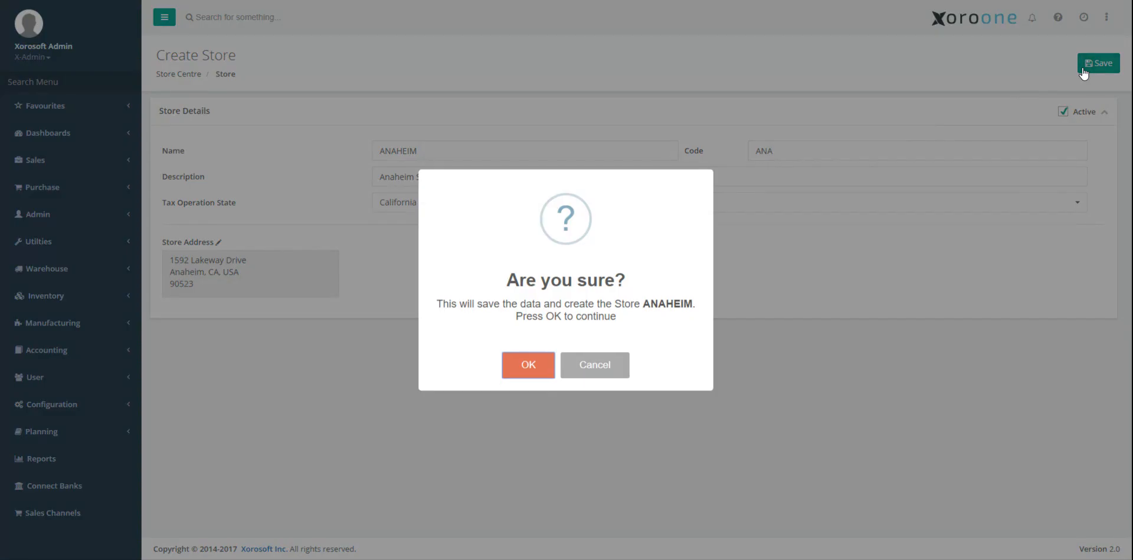
click(531, 364)
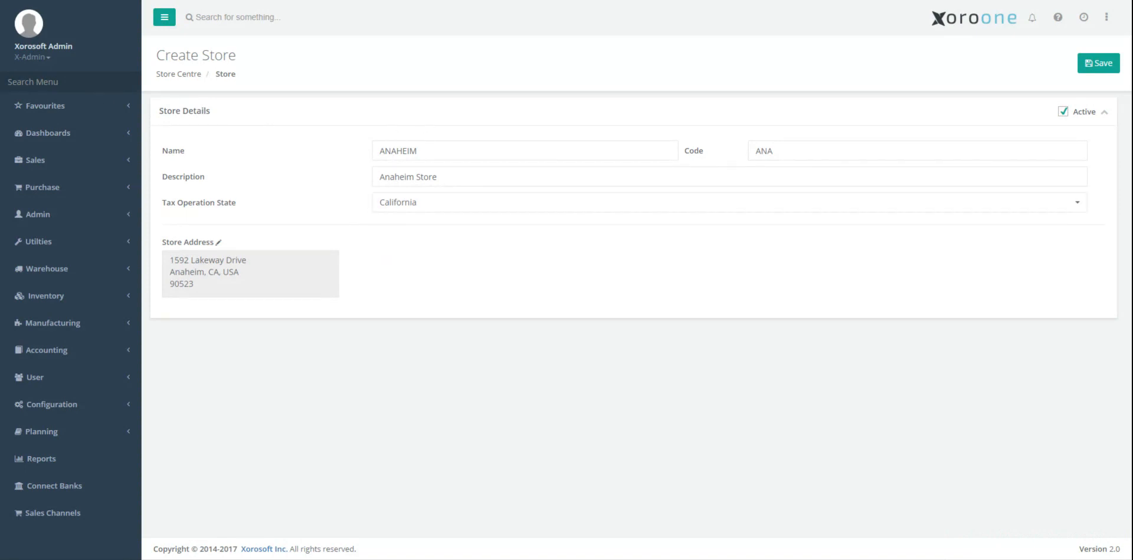
Step: Search for "store" and open the User Store Mapping page
click(98, 84)
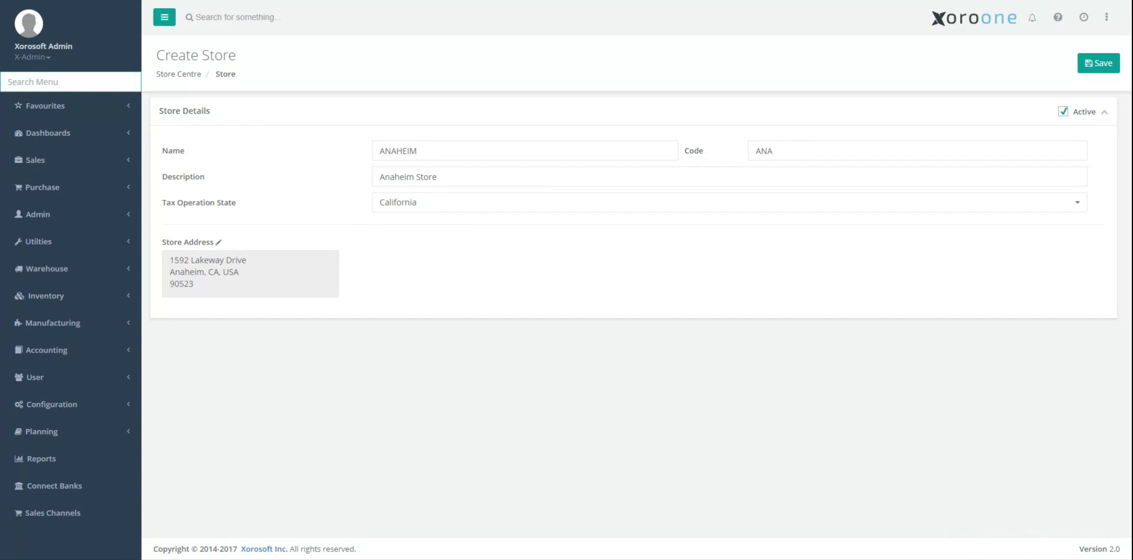
text(store)
key(Down)
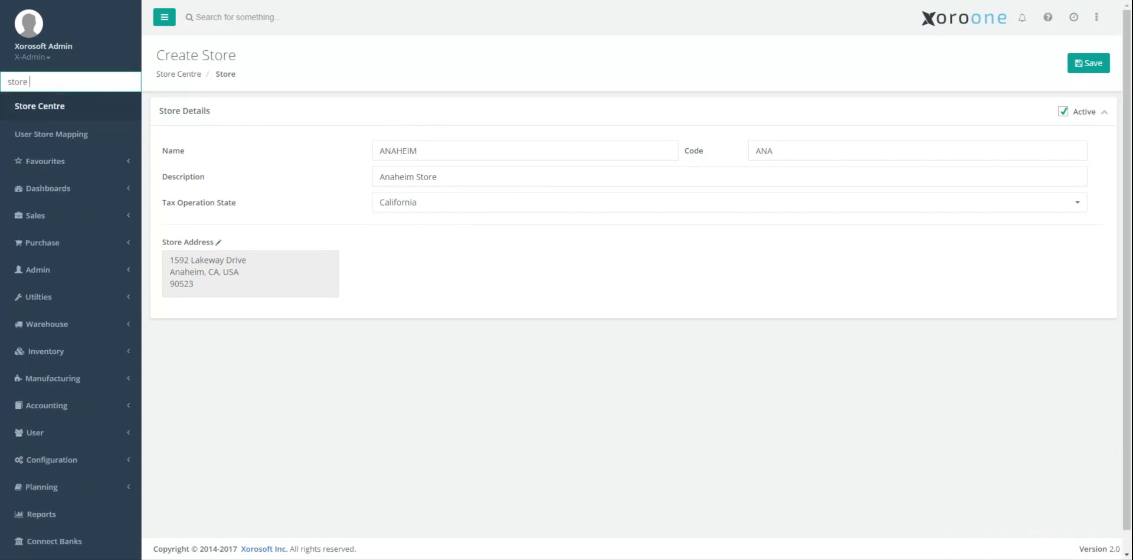
key(Down)
key(Return)
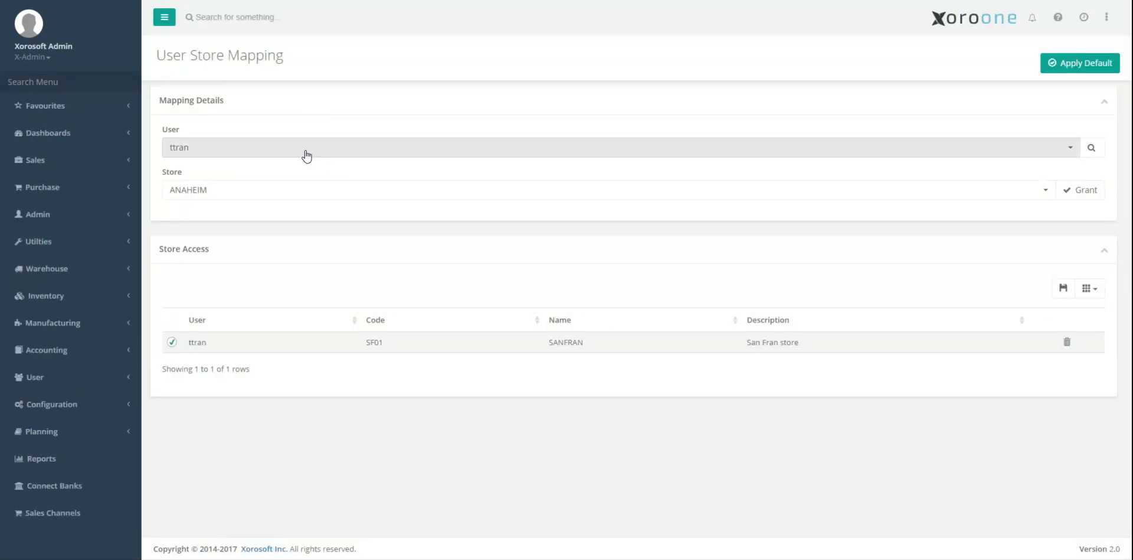
Step: Select the Sales Management user and load that user's store access list
click(294, 151)
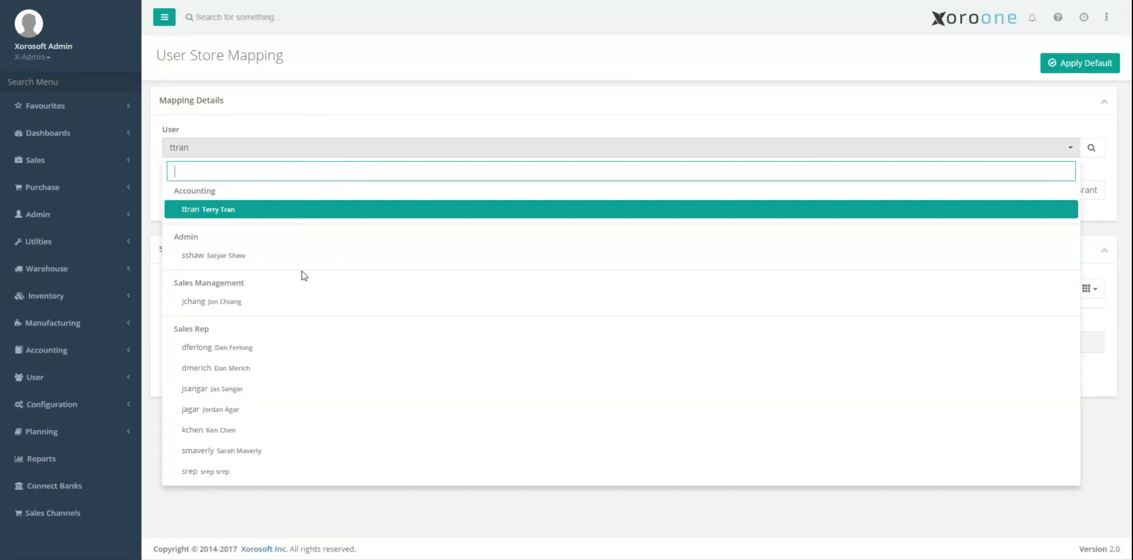
click(318, 302)
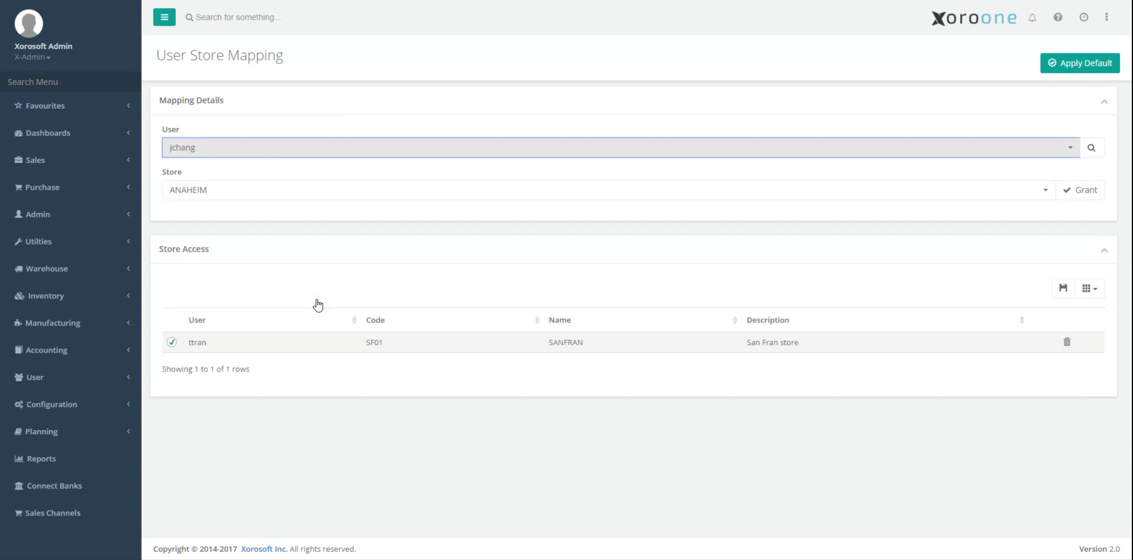
click(1091, 149)
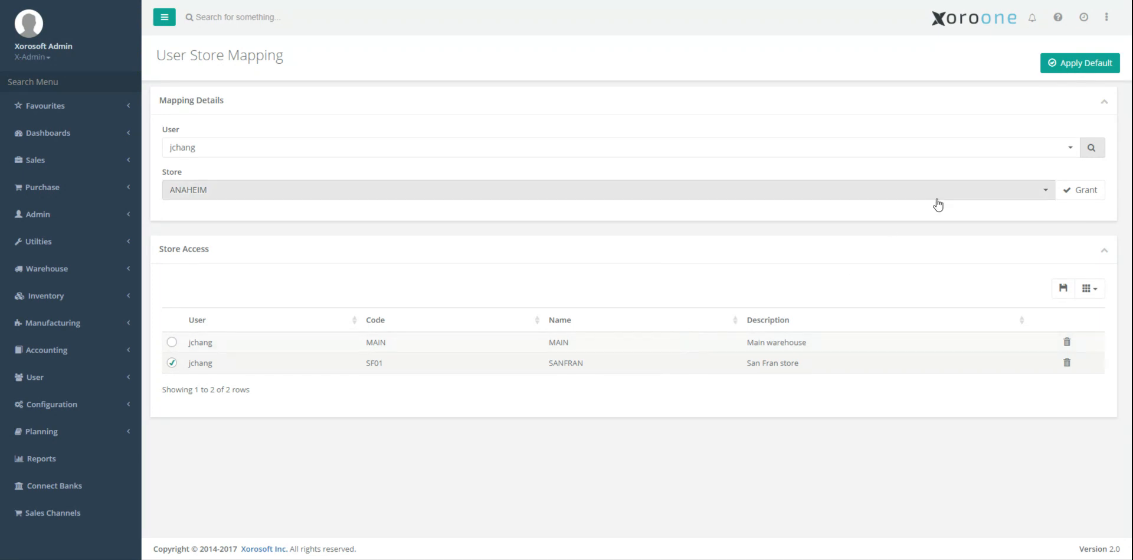
Step: Grant the selected user access to the ANAHEIM store and apply it as the user's default store
click(863, 195)
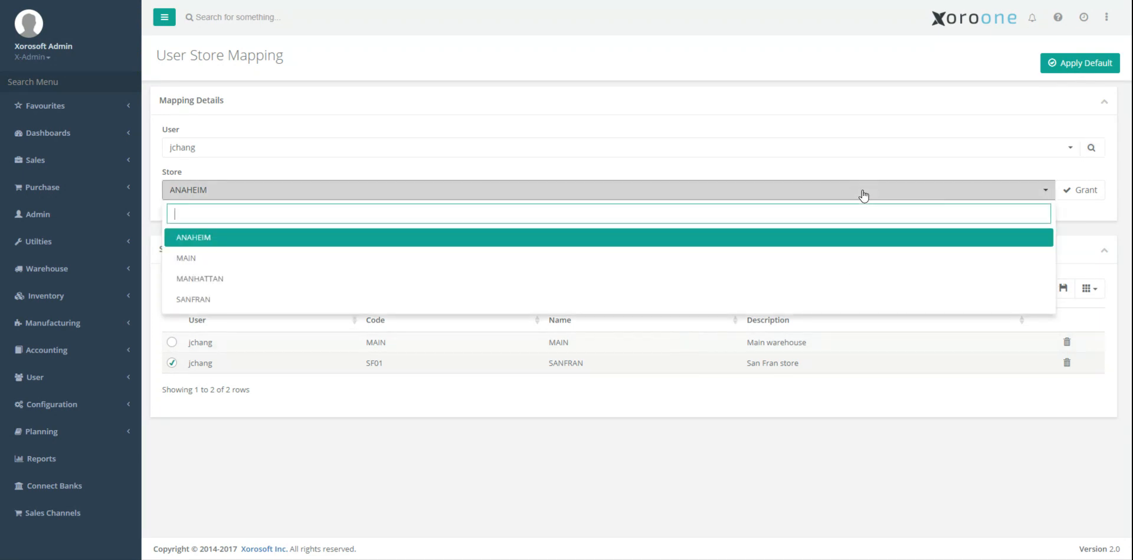
click(785, 241)
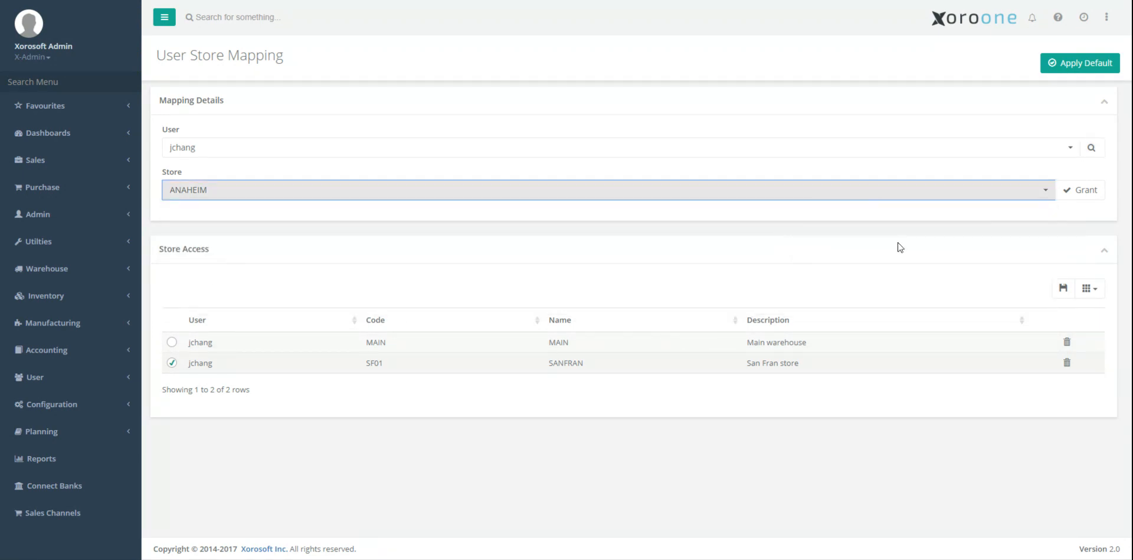
click(1070, 197)
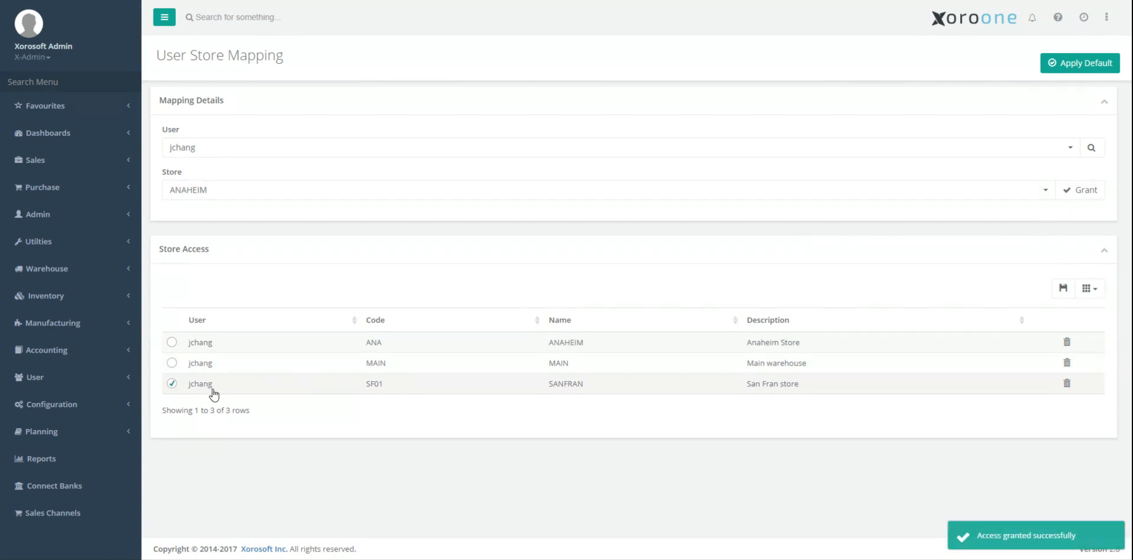
click(172, 342)
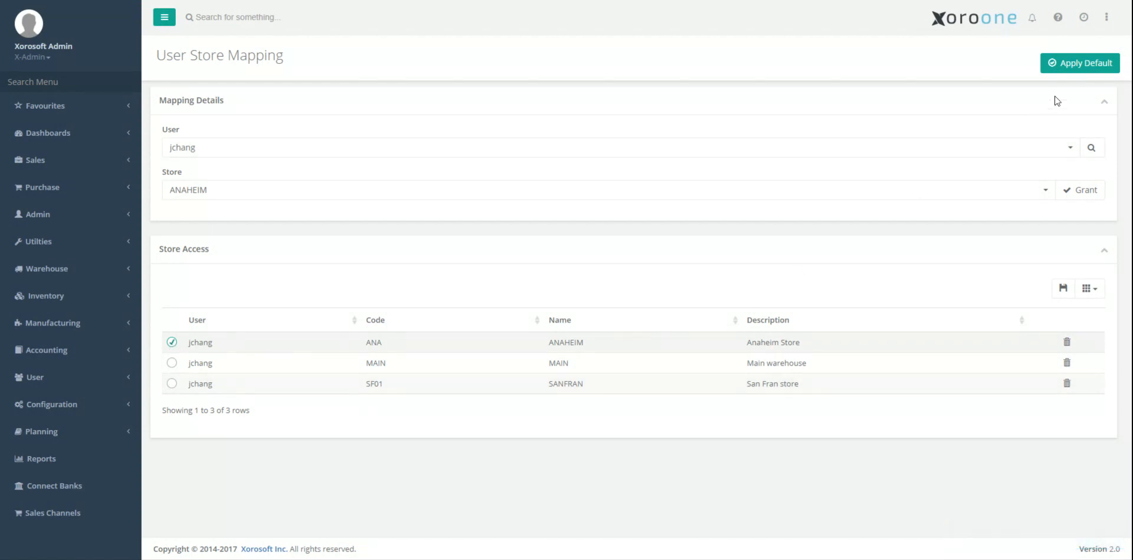
click(1073, 70)
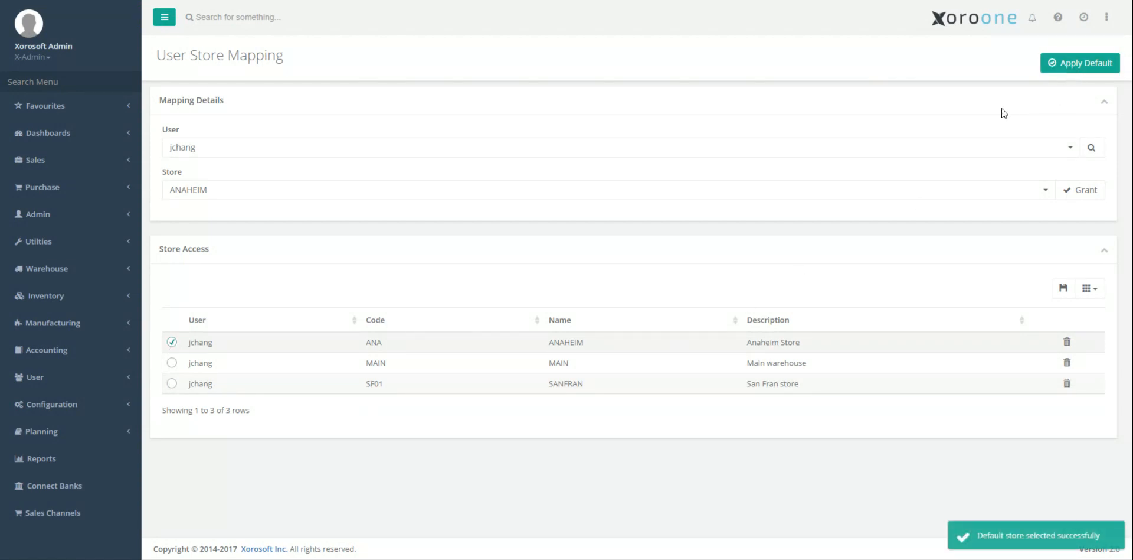